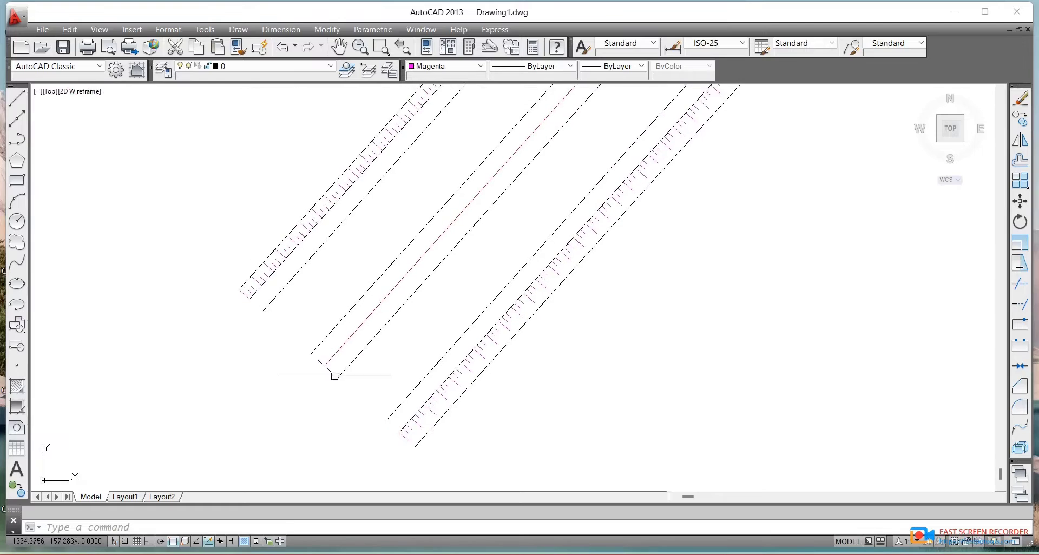
Replace the short tick at the lower end of the centreline with a polyline from the centreline's end to the adjacent road edge's end
left_click(357, 361)
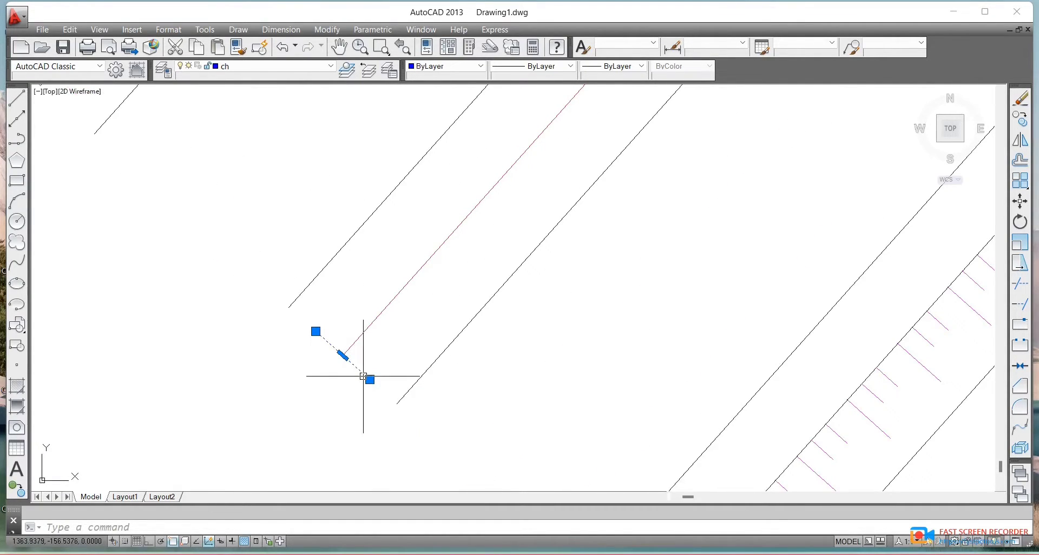
key("Delete")
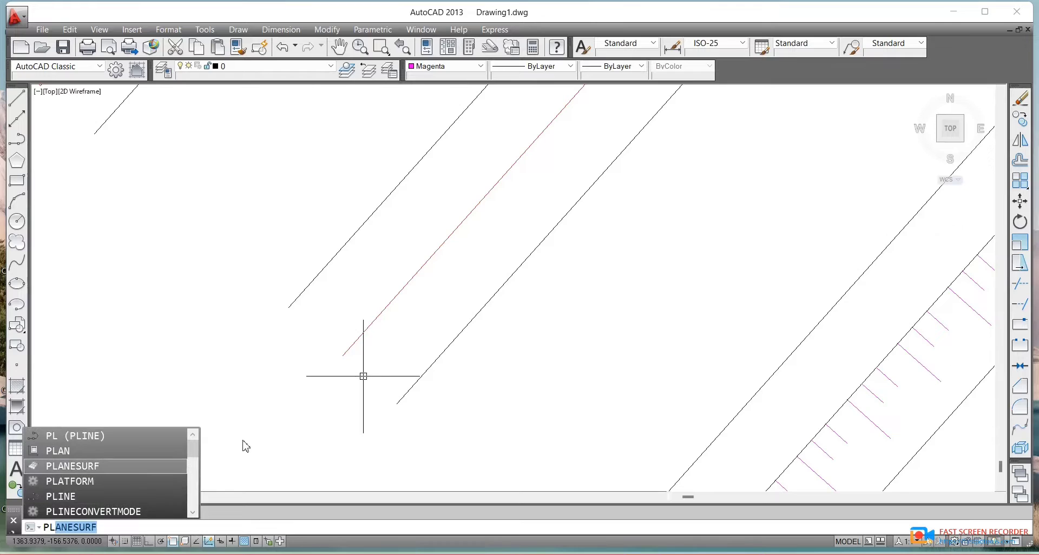
left_click(123, 436)
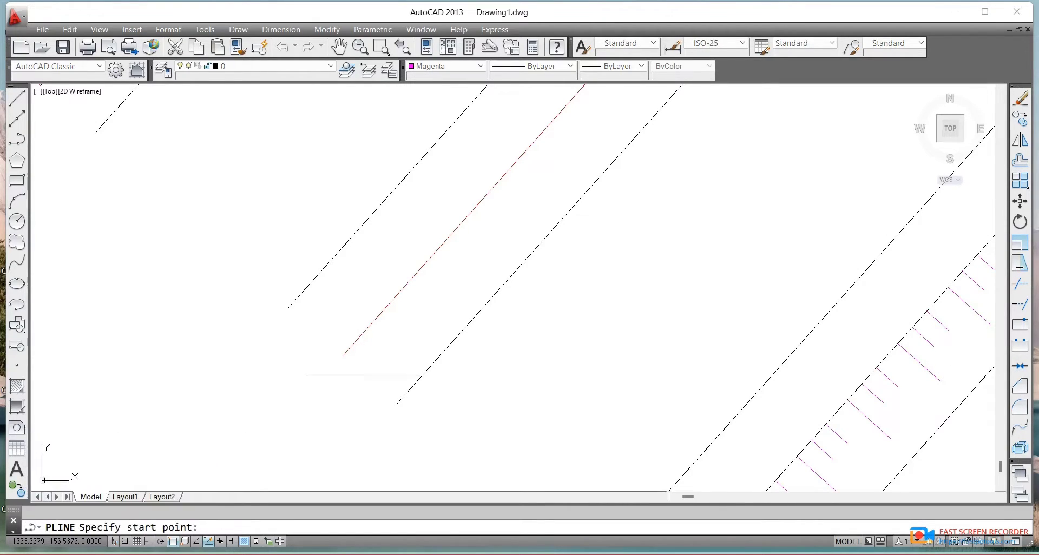
left_click(342, 356)
left_click(289, 307)
key("Return")
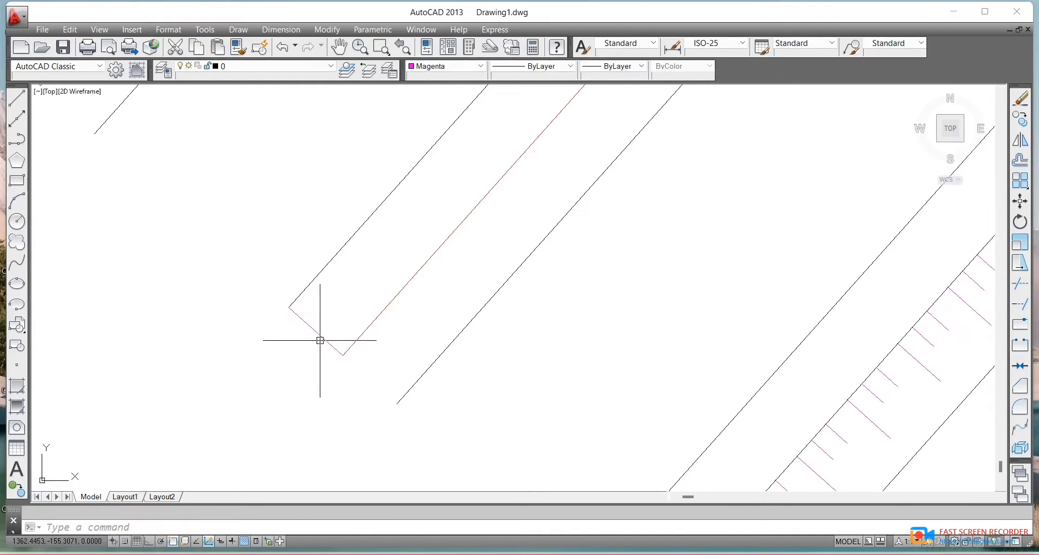
Make ch the current layer and change the new polyline's colour to Blue
left_click(330, 66)
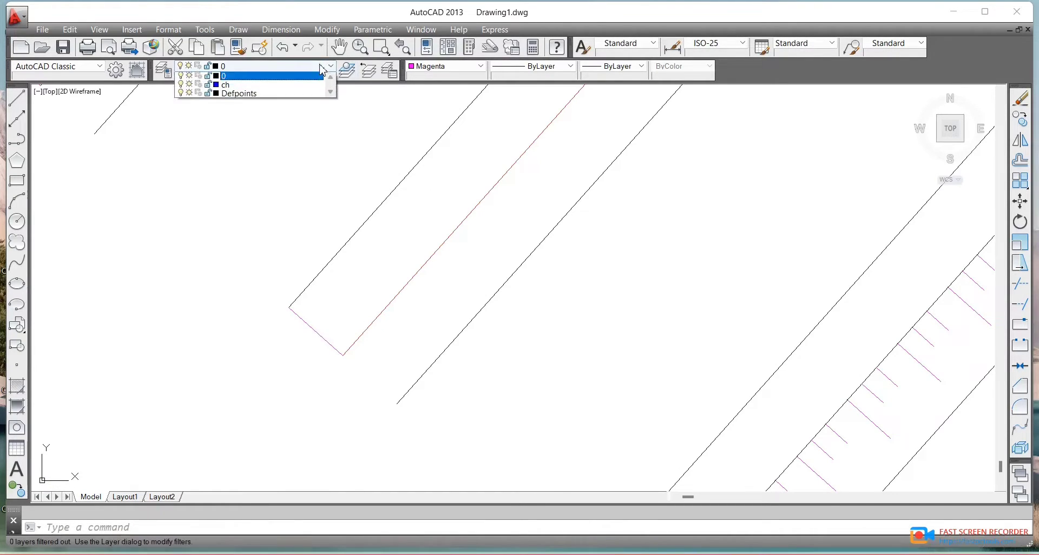
left_click(331, 344)
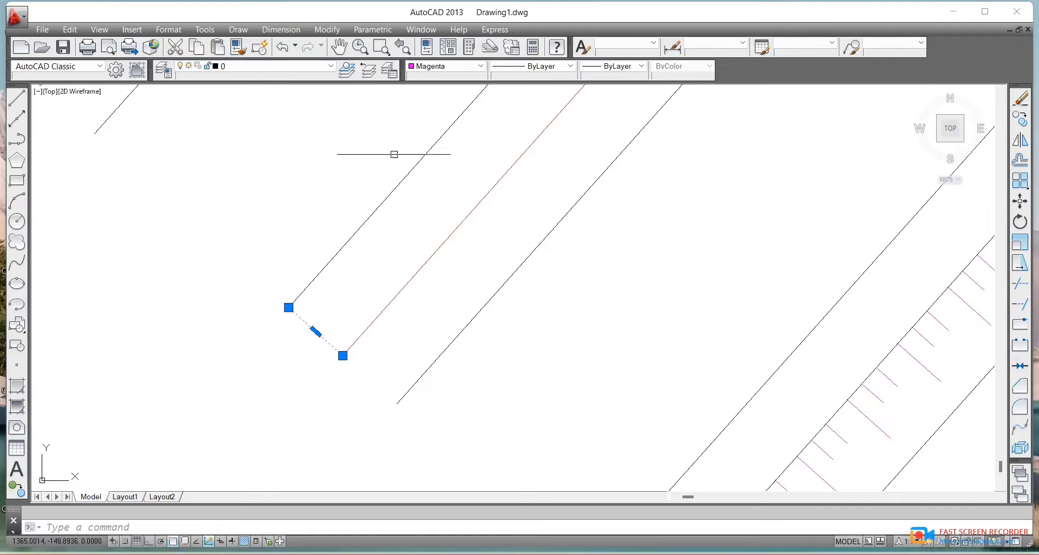
left_click(457, 77)
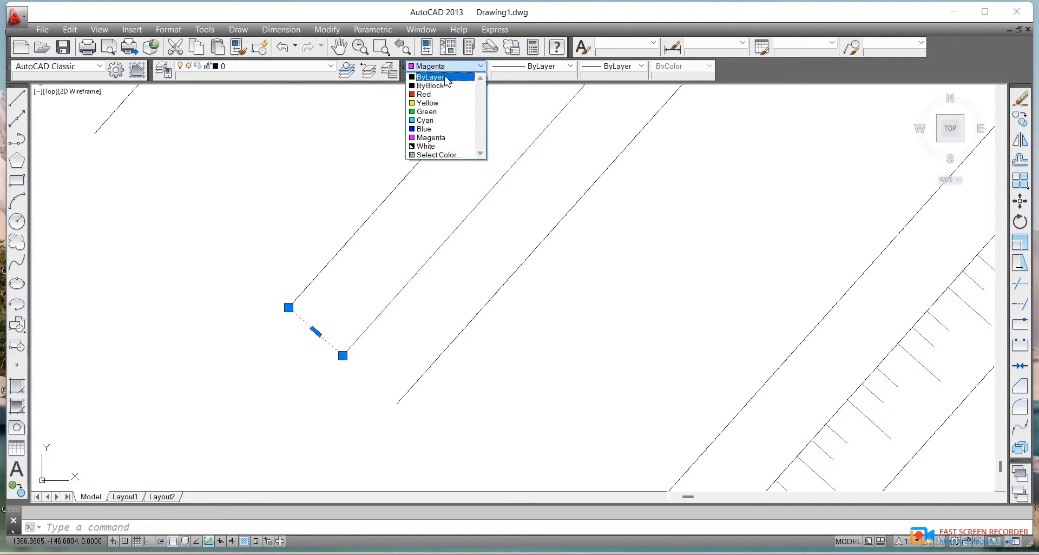
left_click(415, 130)
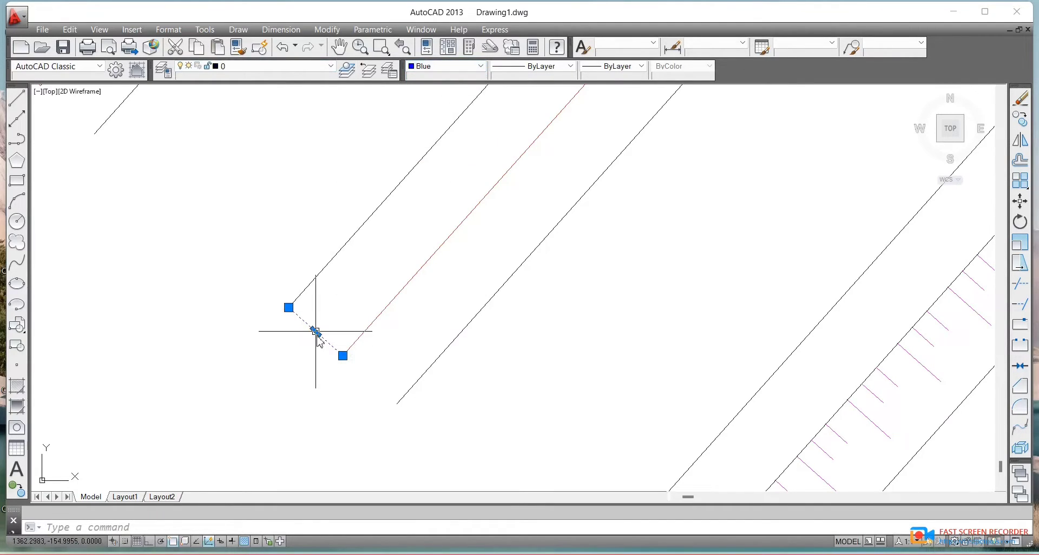
Move the blue polyline by its midpoint onto the lower endpoint of the centreline
mouse_move(317, 332)
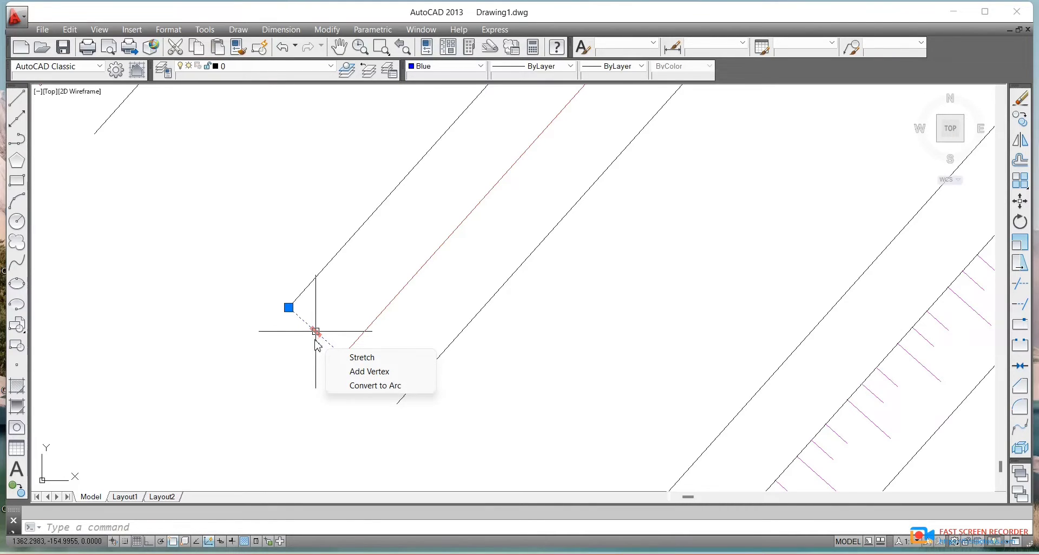
type("m")
key("Return")
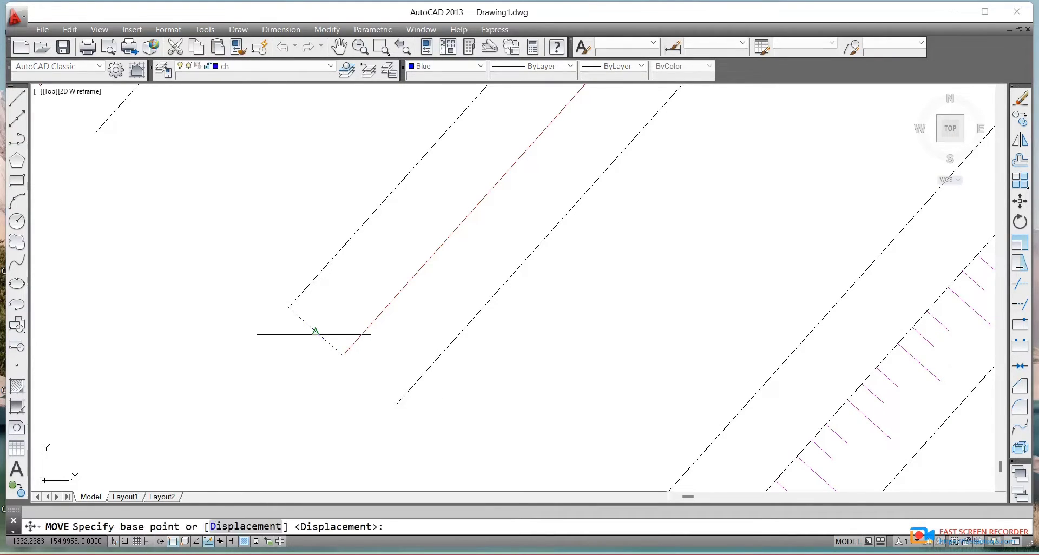
left_click(316, 331)
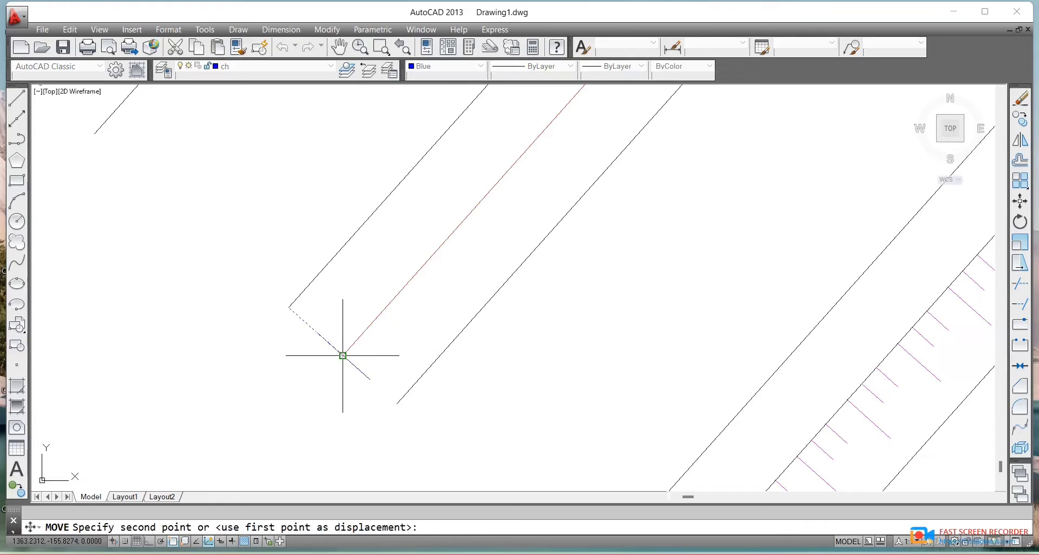
left_click(343, 356)
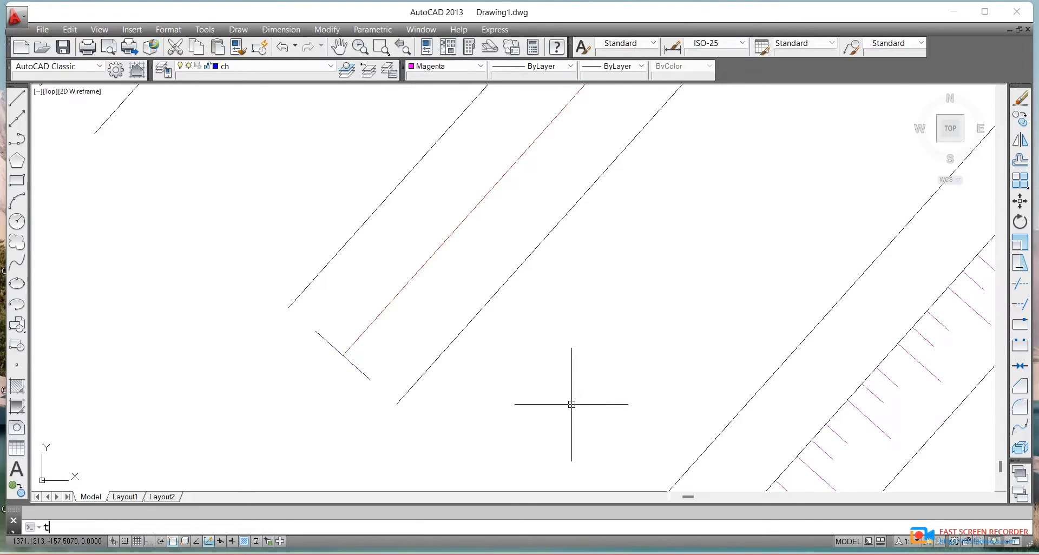
Add the single-line text 00+000 beside the blue tick, with a picked text height and rotation angle 0
type("TEX")
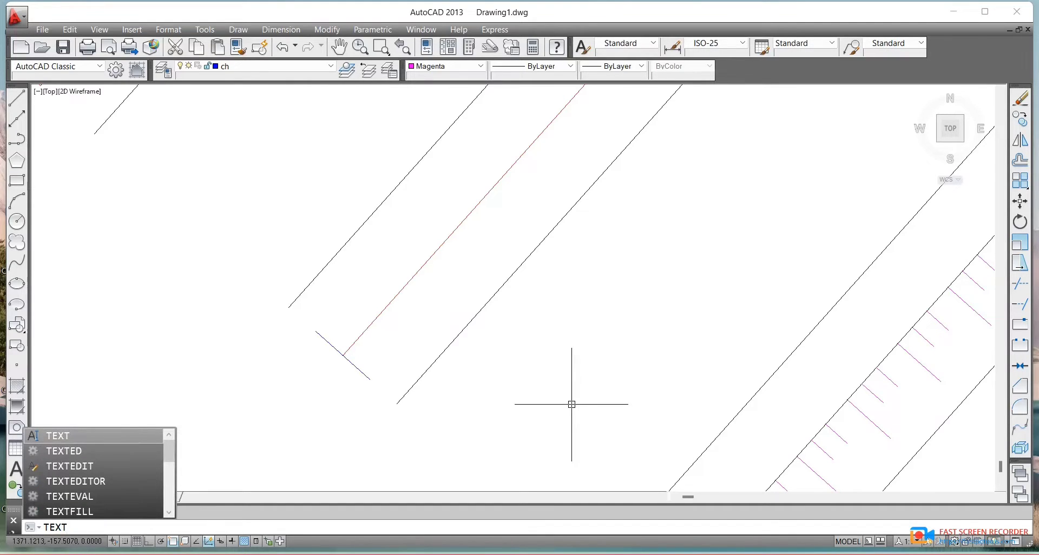
type("T")
key("Return")
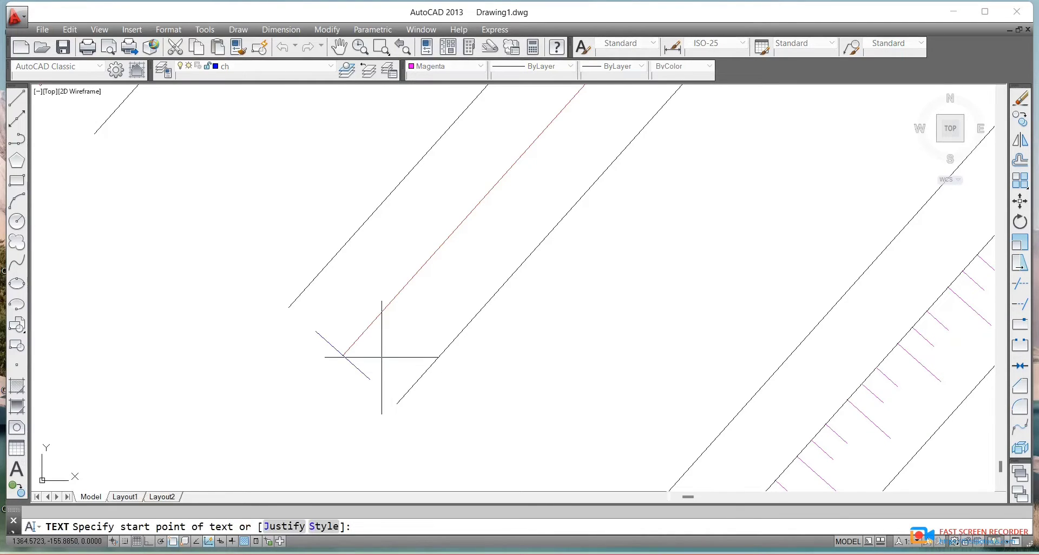
left_click(381, 341)
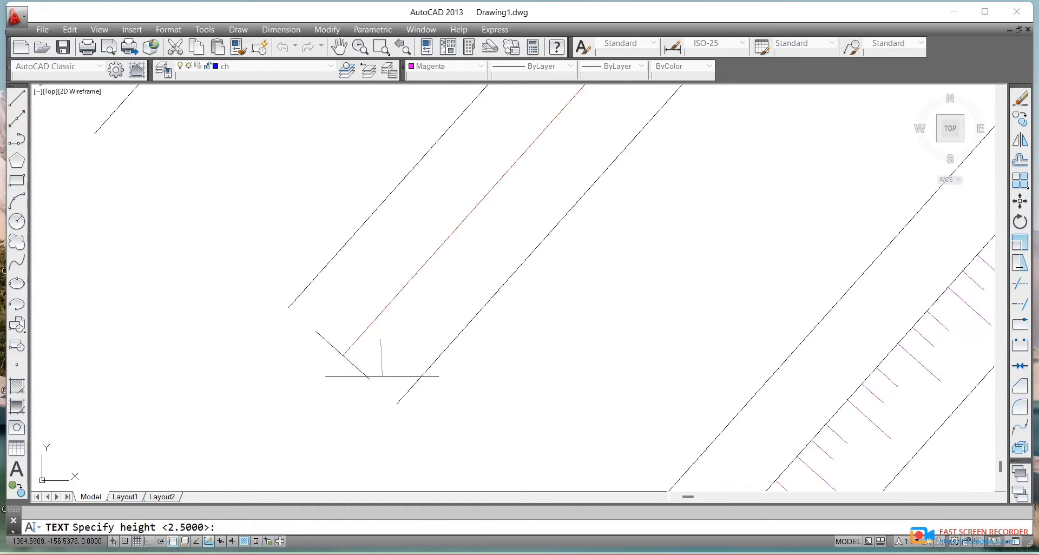
left_click(373, 371)
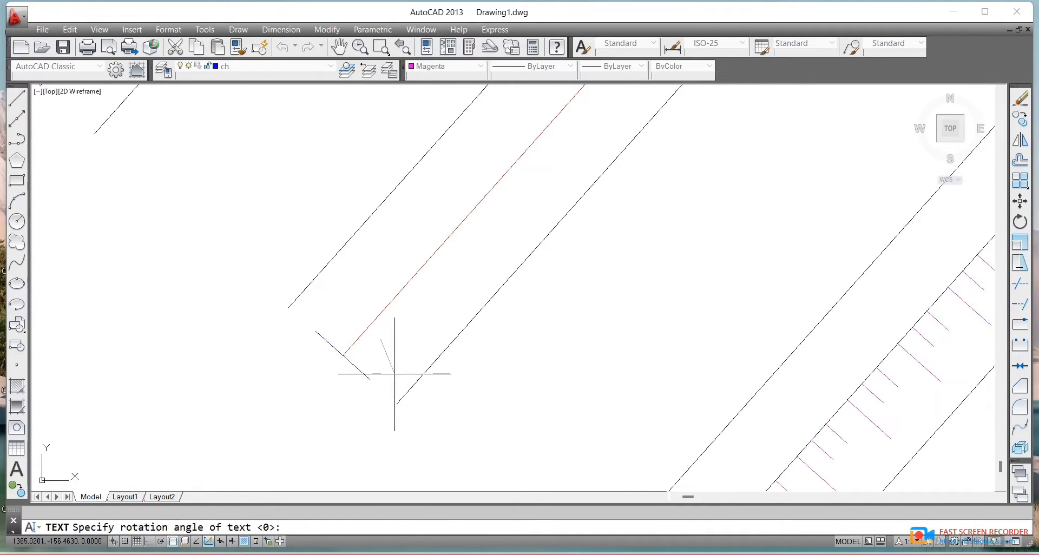
key("Return")
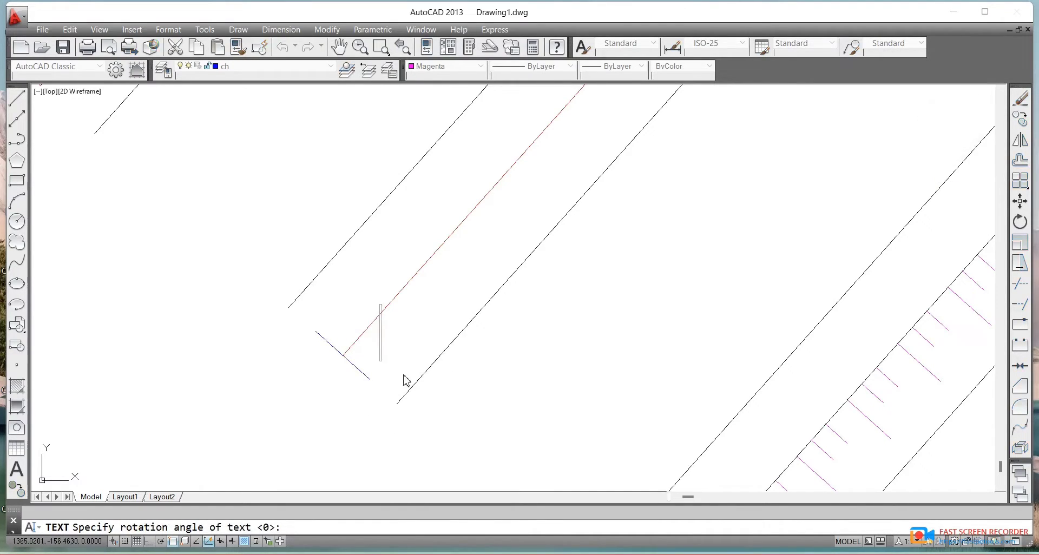
type("00+000")
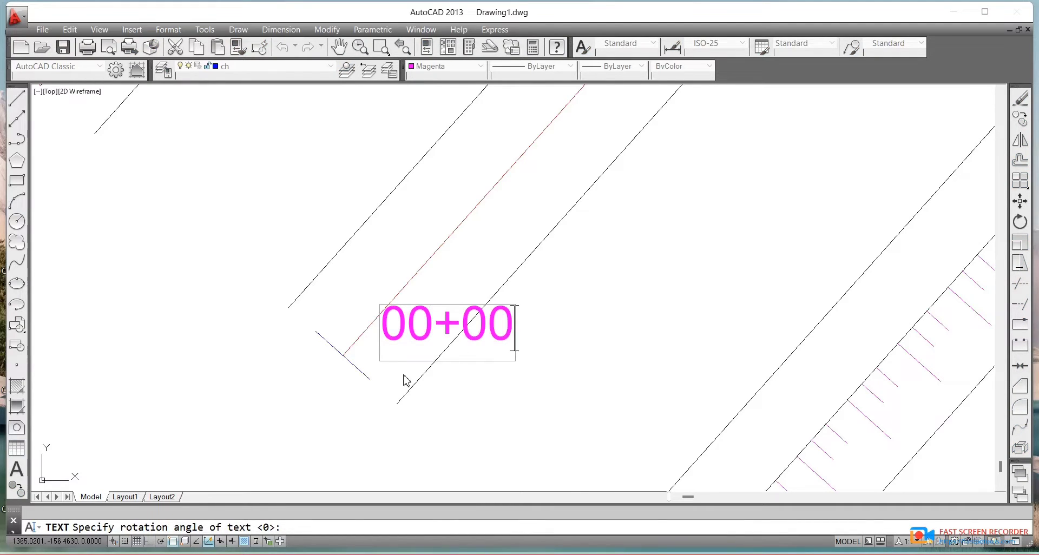
left_click(489, 451)
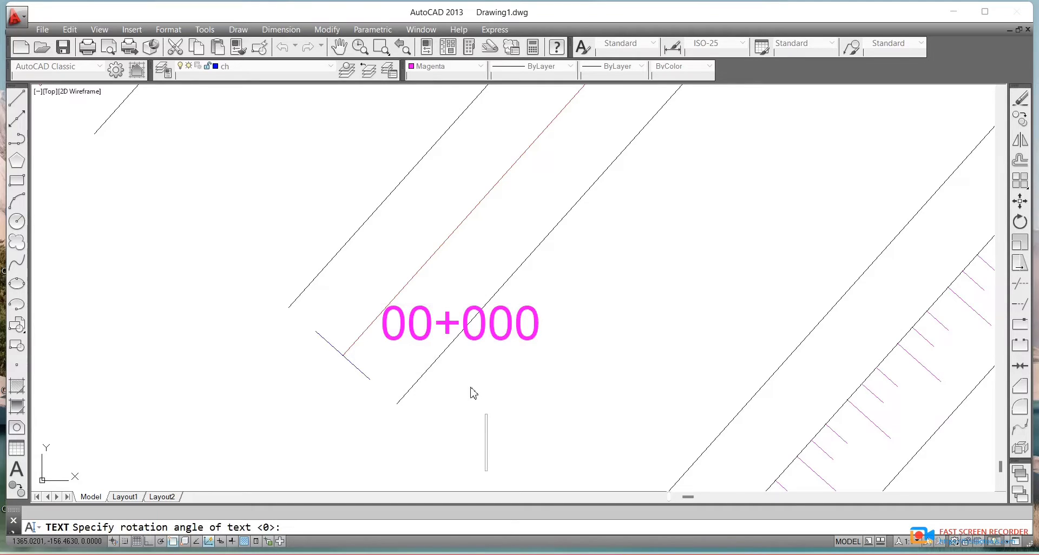
key("Escape")
Rotate the 00+000 label so it runs parallel to the blue tick
left_click(419, 325)
left_click(407, 329)
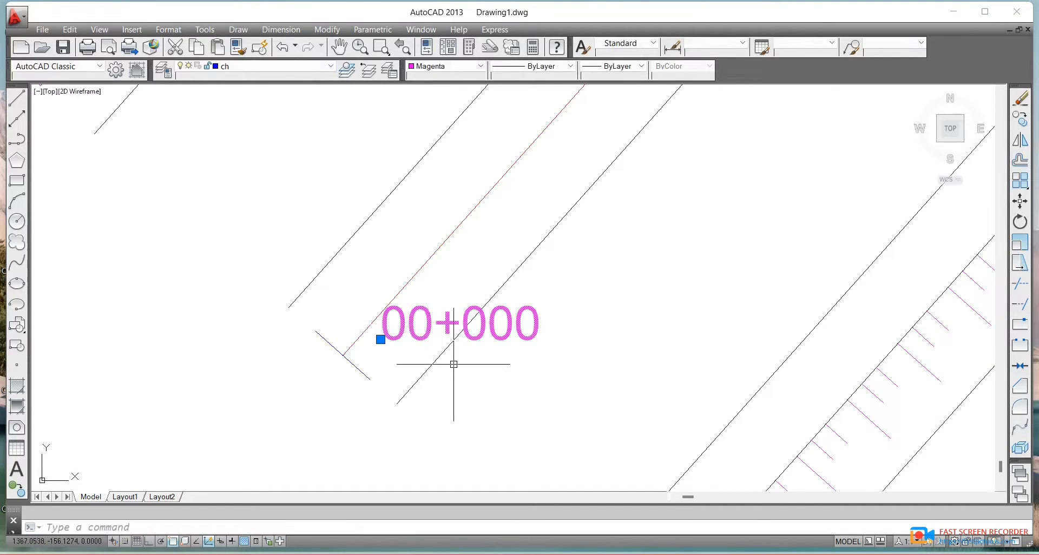
type("ro")
key("Return")
left_click(429, 372)
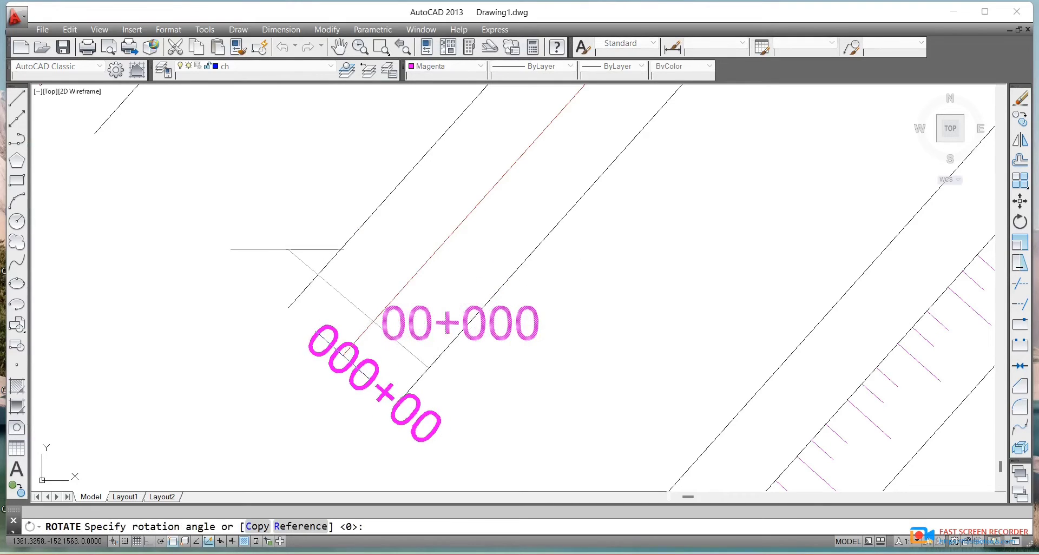
left_click(297, 249)
Move the rotated label outside the road edge, in line with the blue tick
left_click(299, 309)
left_click(450, 450)
type("m")
key("Return")
left_click(547, 470)
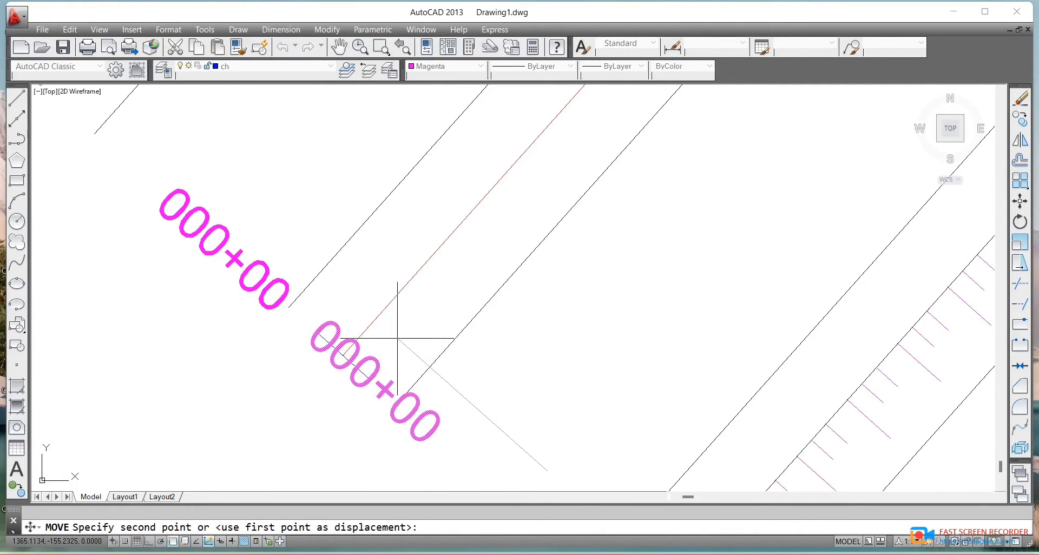
key("Escape")
Create a path array of the chainage label and the blue tick along the centreline
scroll(440, 379, "down", 2)
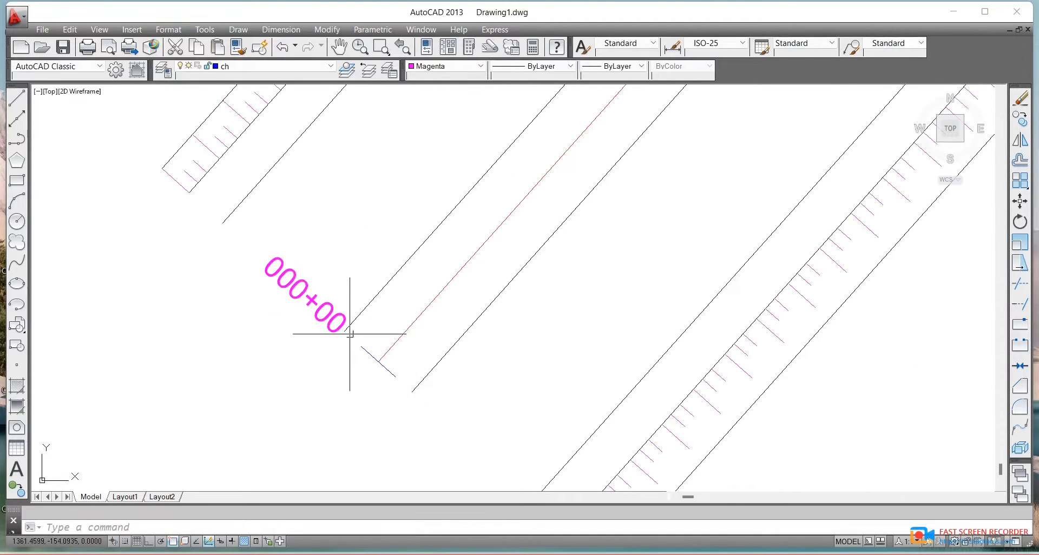
left_click(348, 321)
left_click(363, 348)
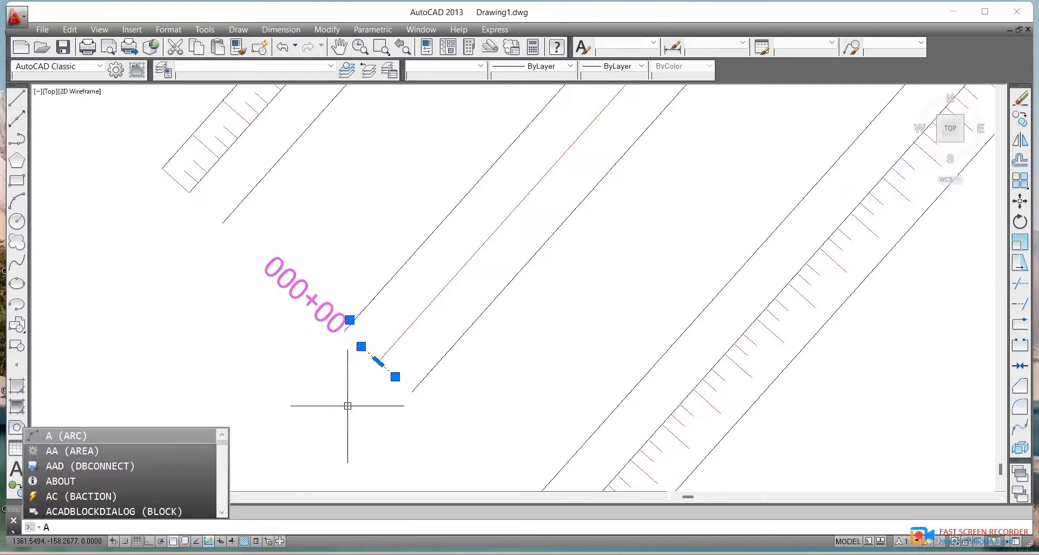
type("r")
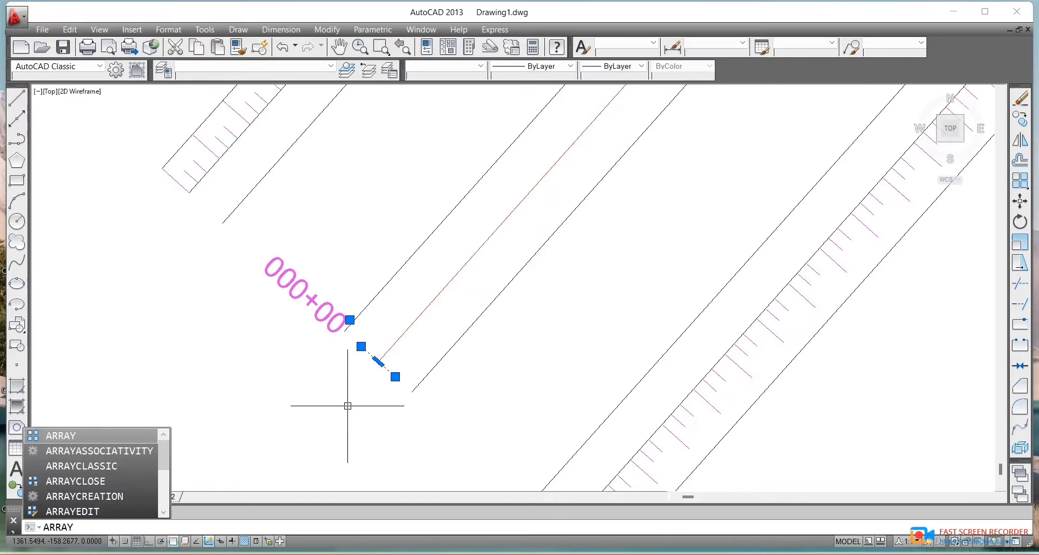
key("Return")
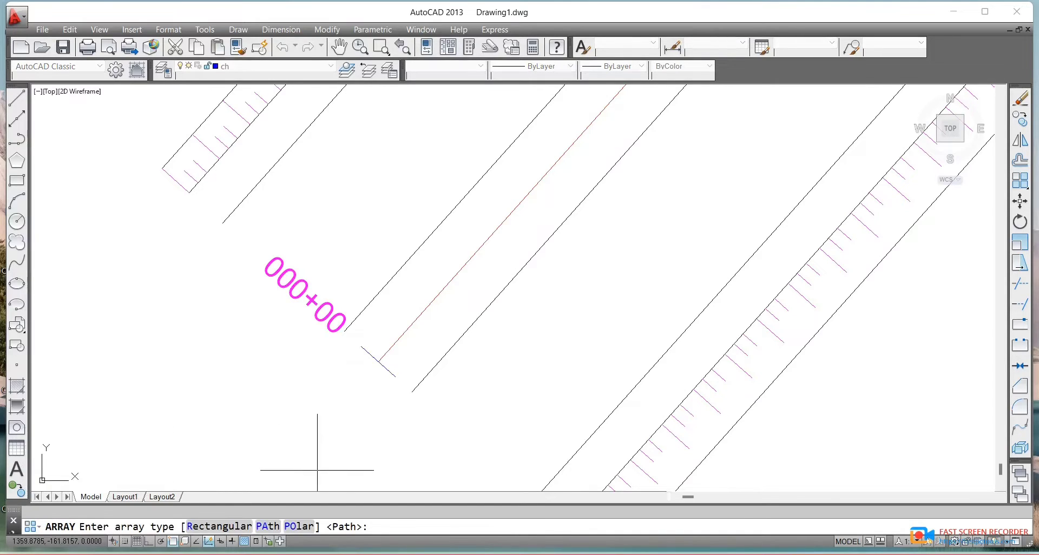
left_click(268, 527)
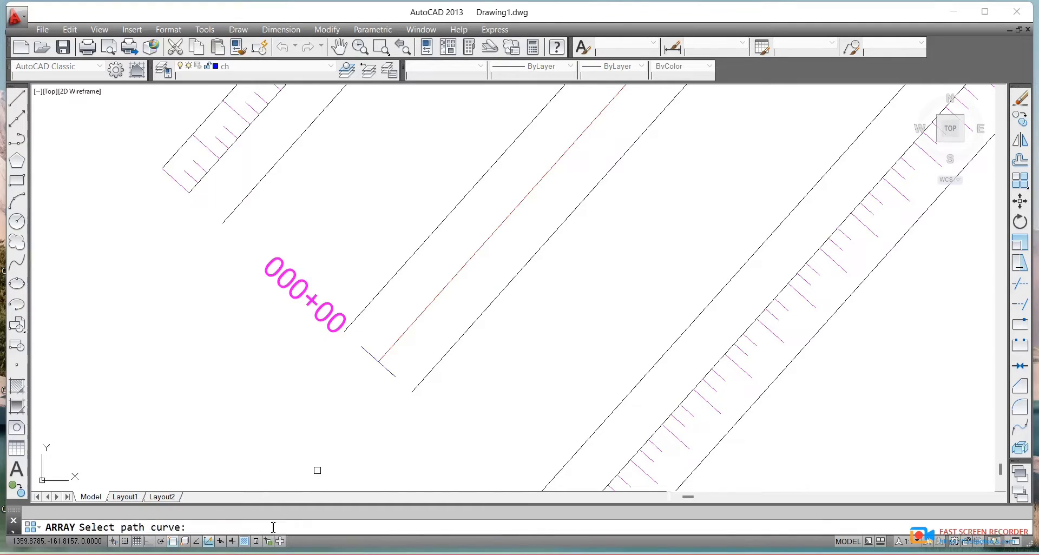
left_click(410, 329)
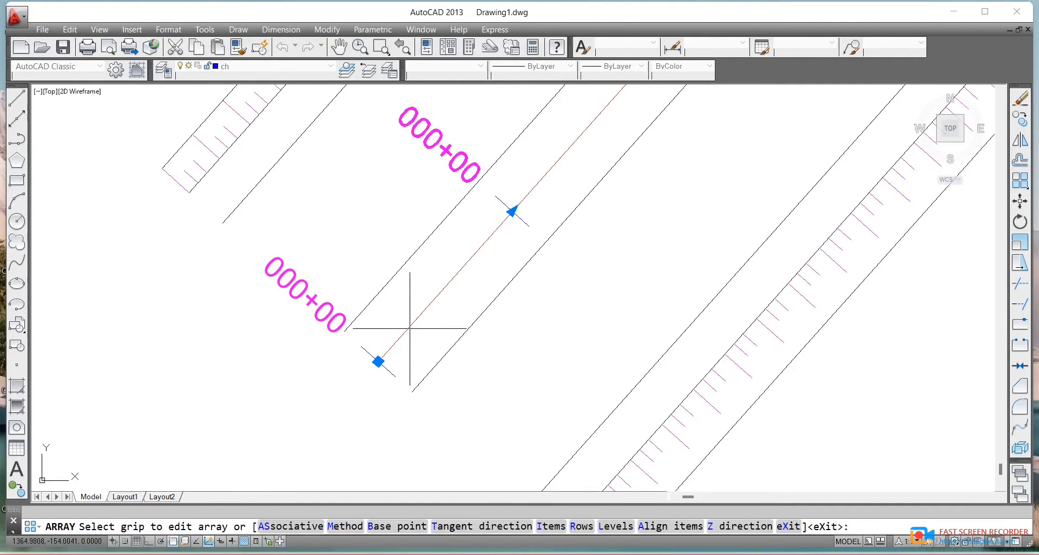
Set the array's item spacing along the path to 10, accept the offered count of 209 items, and finish the array
left_click(552, 527)
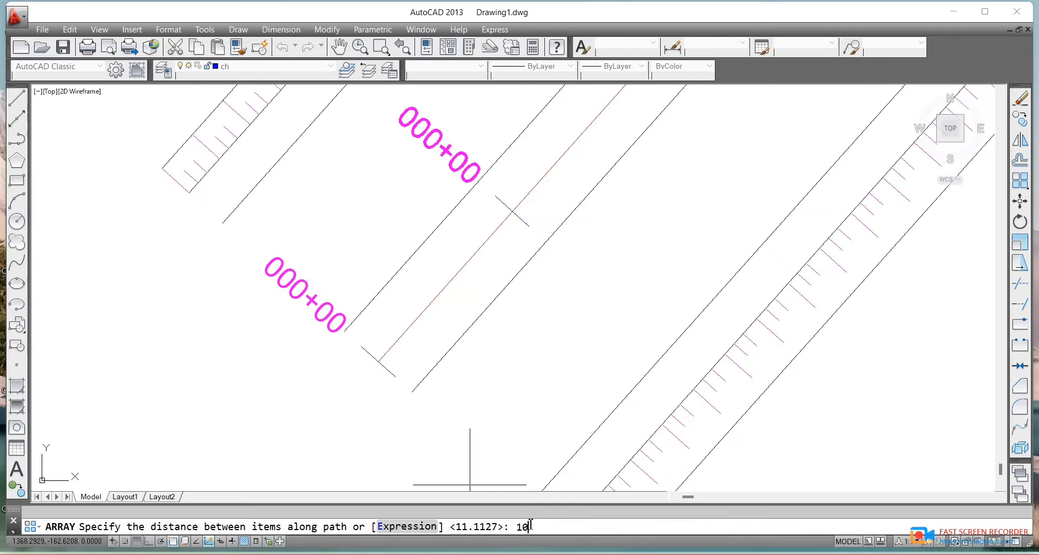
type("10")
key("Return")
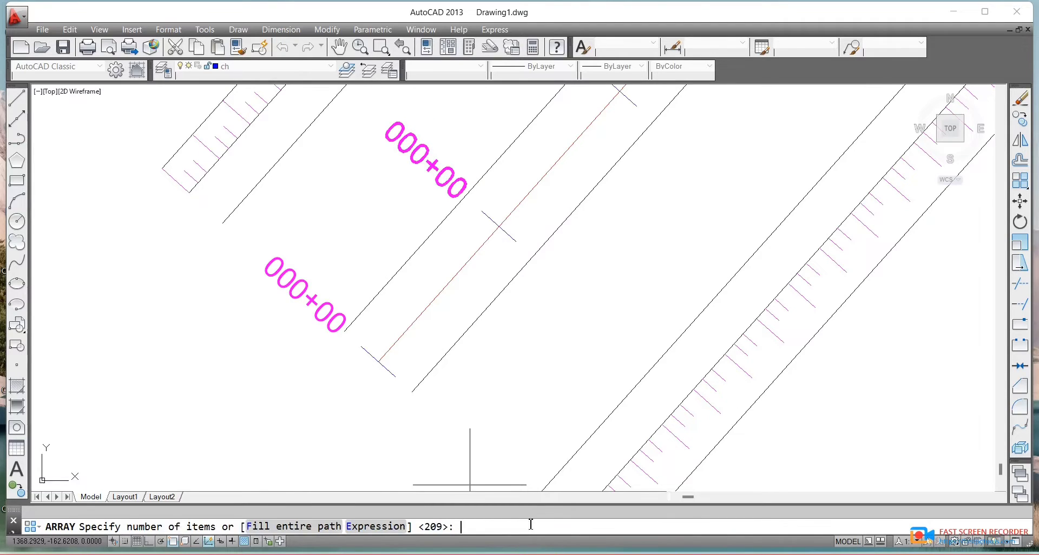
key("Return")
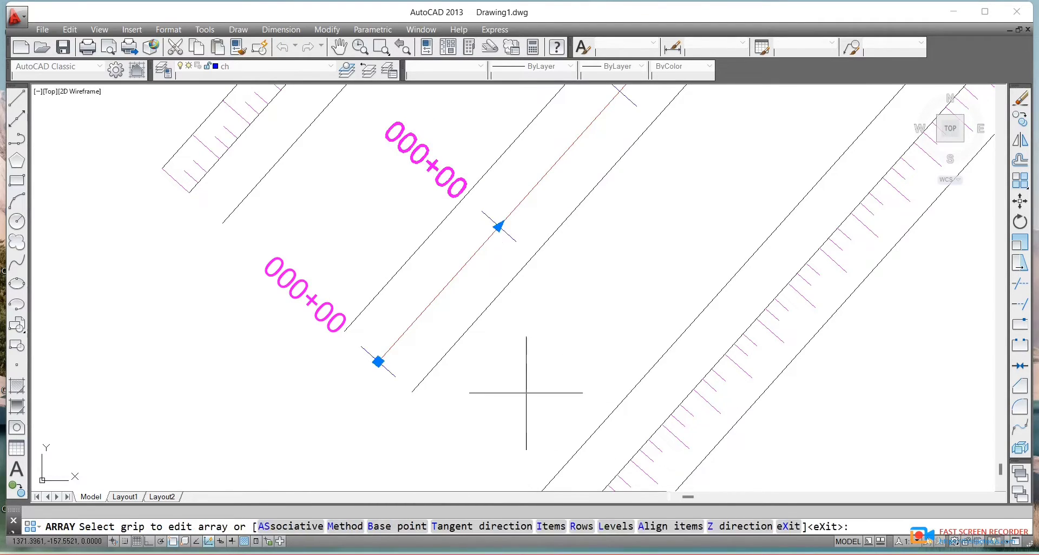
key("Return")
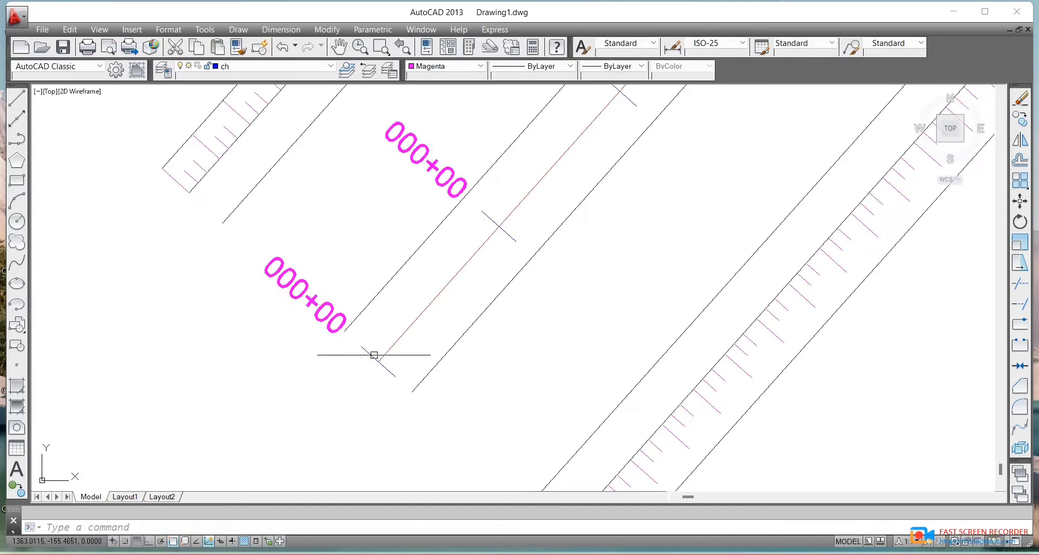
Select the array and examine how its labels and ticks are distributed along the centreline
left_click(366, 356)
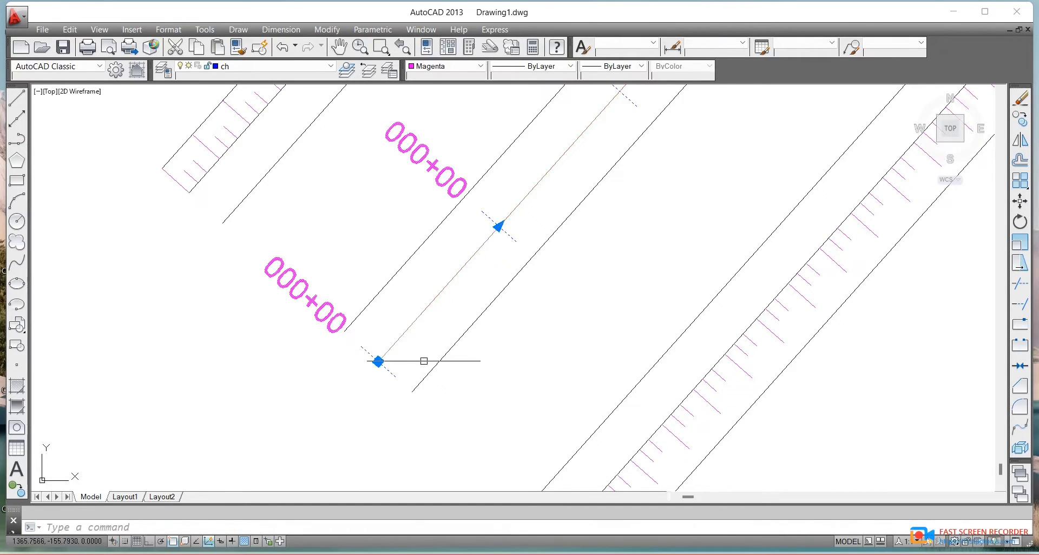
scroll(434, 371, "down", 5)
scroll(482, 355, "up", 5)
scroll(482, 355, "down", 3)
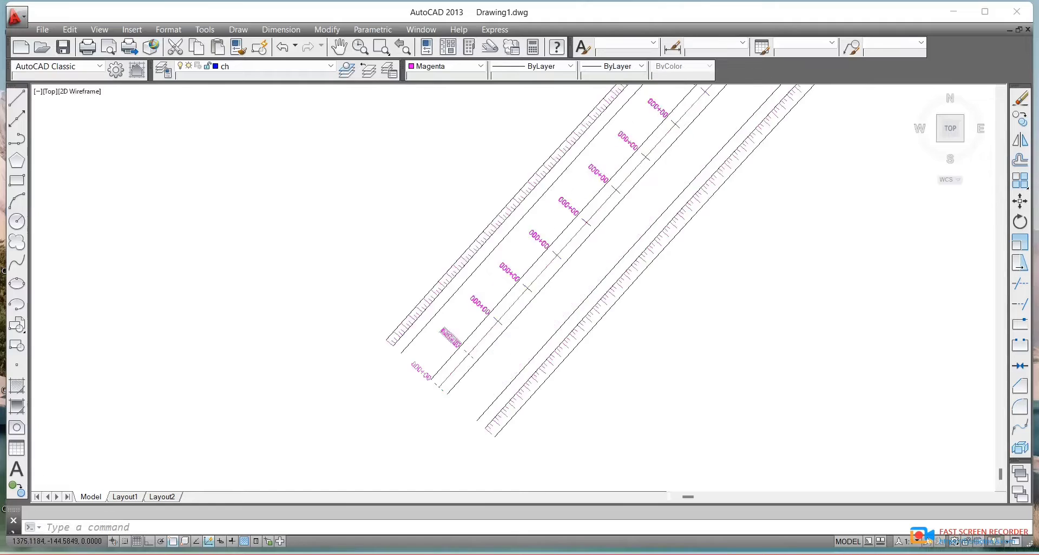
scroll(486, 340, "up", 3)
key("Escape")
scroll(387, 350, "down", 5)
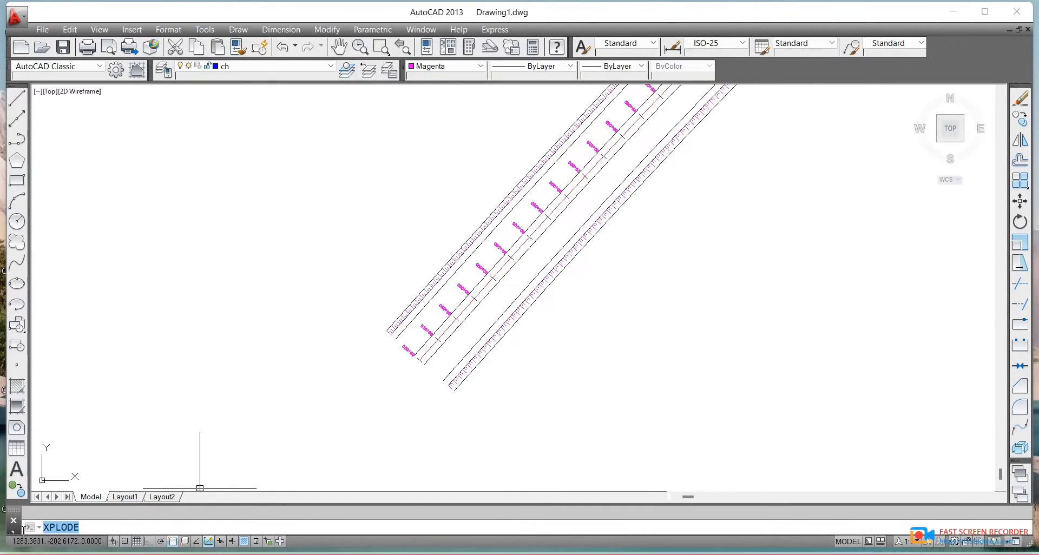
Break up the path array of chainage labels and ticks with XPLODE, using the Explode option
key("Return")
scroll(414, 352, "up", 5)
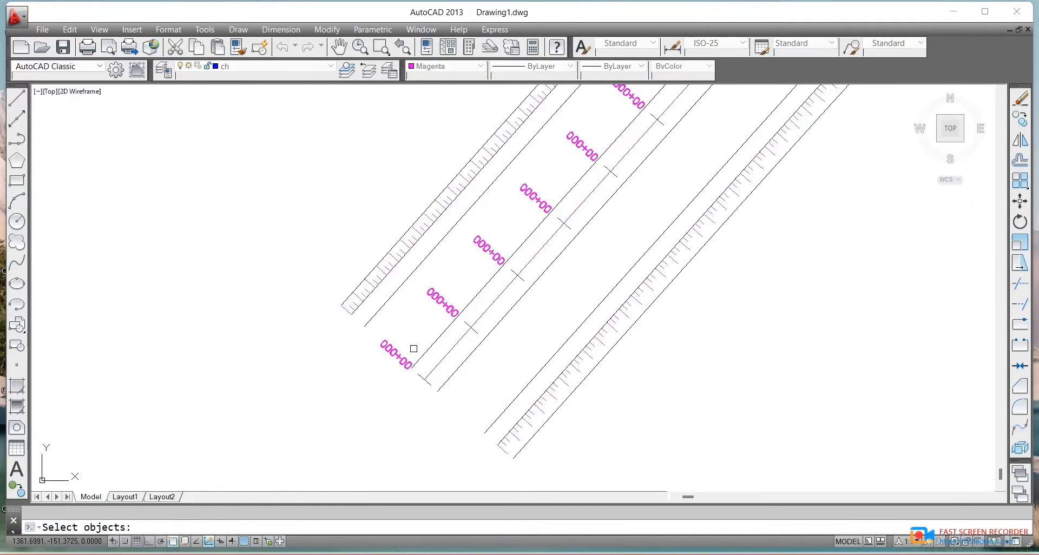
scroll(418, 327, "down", 5)
left_click(418, 324)
key("Return")
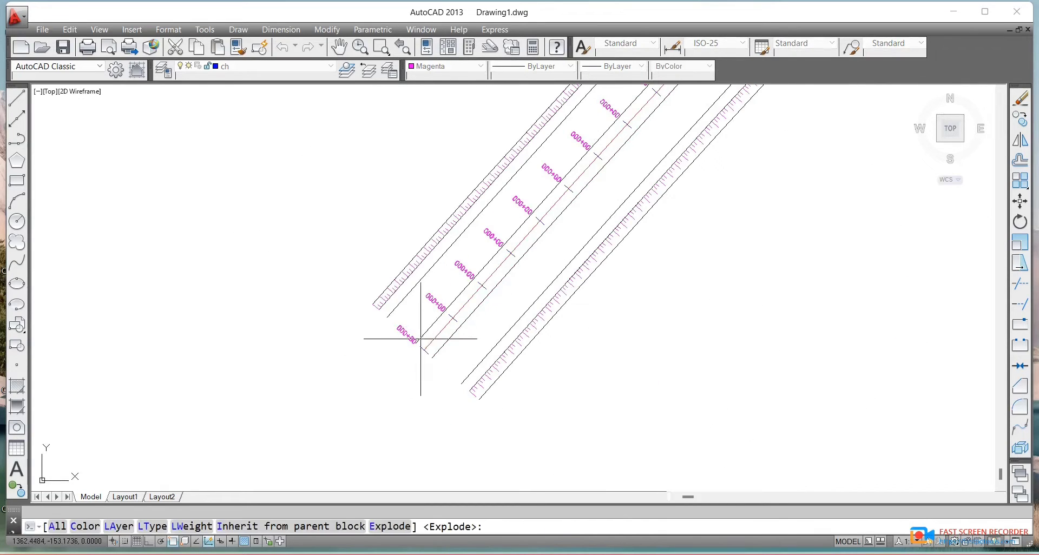
scroll(382, 348, "up", 4)
key("Return")
Select the first three chainage labels one by one to check whether they are separate objects, and clear the selection
left_click(409, 341)
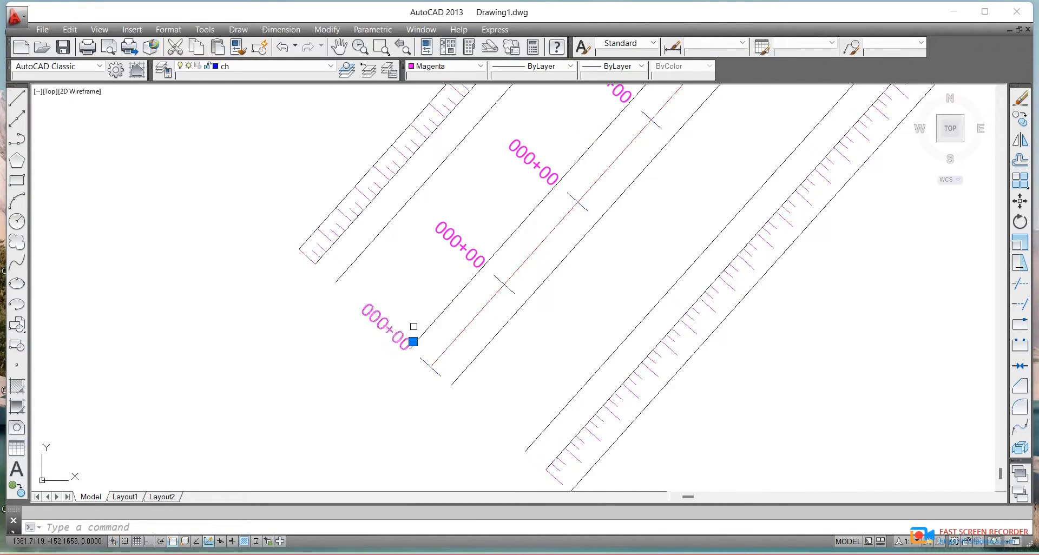
scroll(414, 338, "down", 2)
left_click(443, 271)
left_click(490, 220)
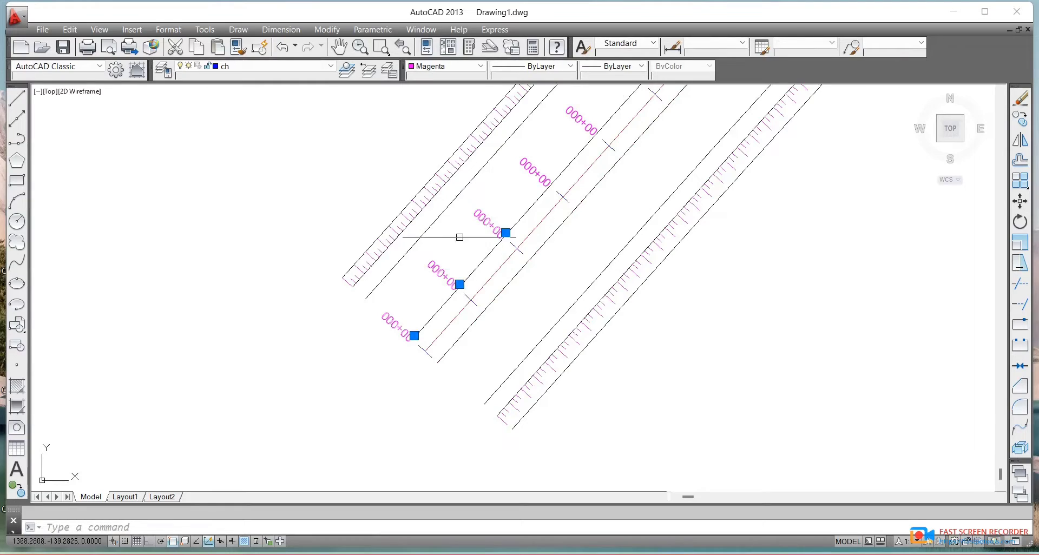
key("Escape")
scroll(364, 324, "down", 4)
scroll(286, 390, "up", 2)
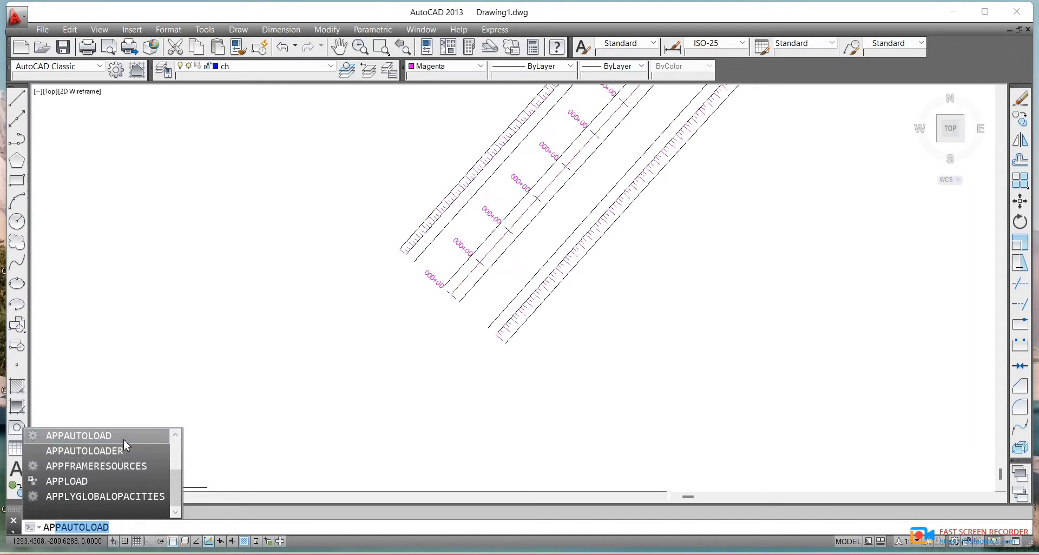
Load the Ch2fix -10 routine from the CHAINS folder with APPLOAD and close the application loader
type("AP")
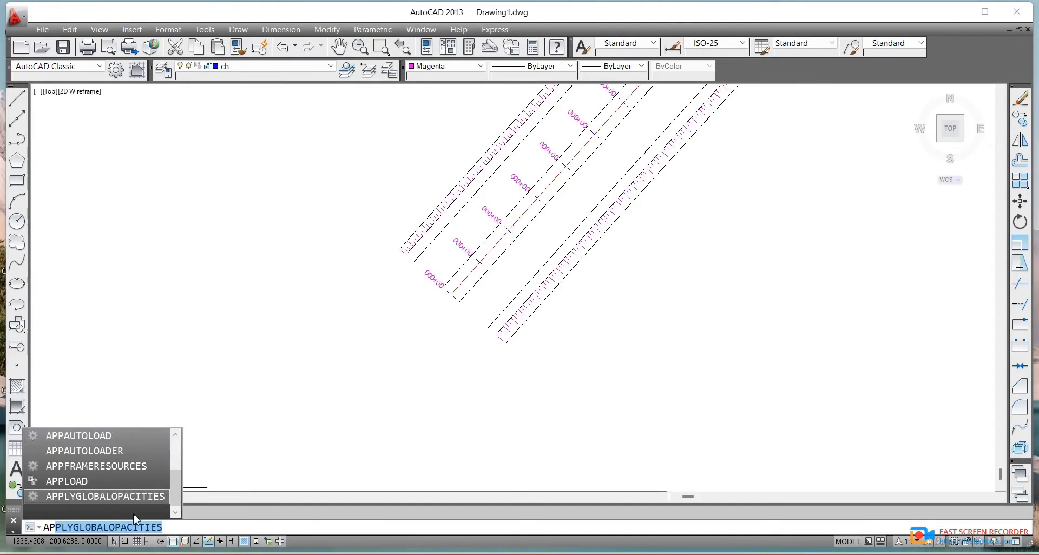
left_click_drag(188, 529, 29, 543)
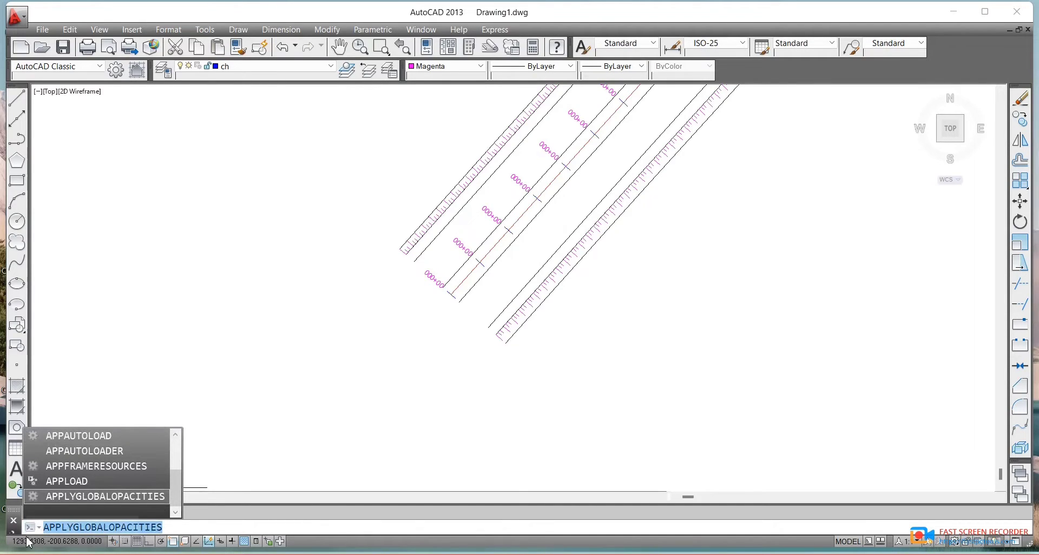
type("AP")
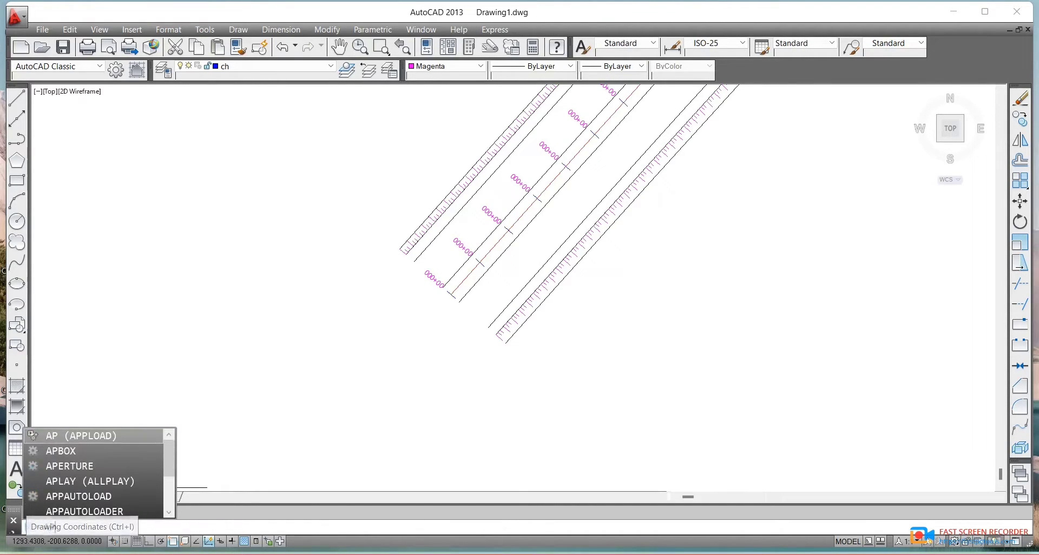
left_click(118, 436)
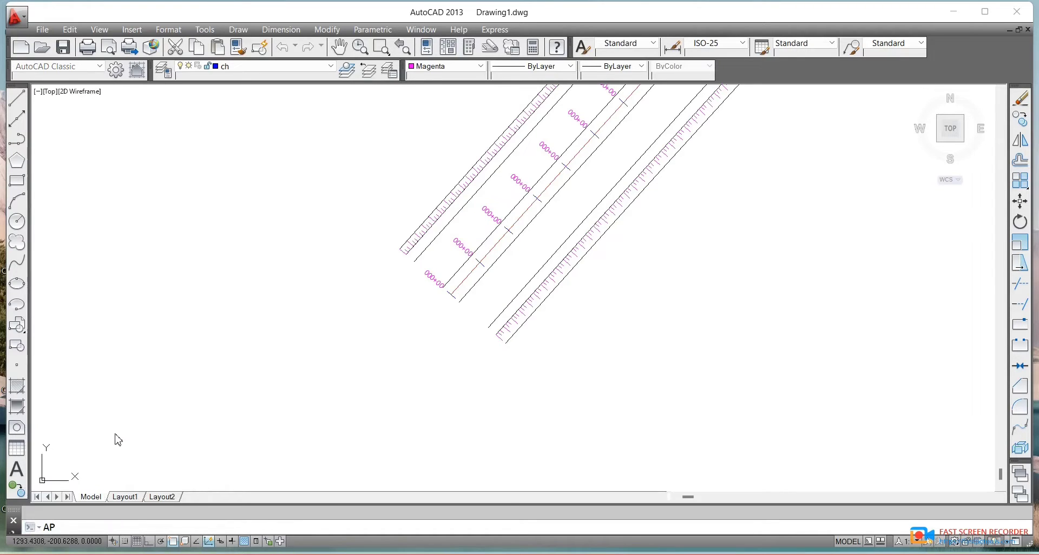
left_click(395, 194)
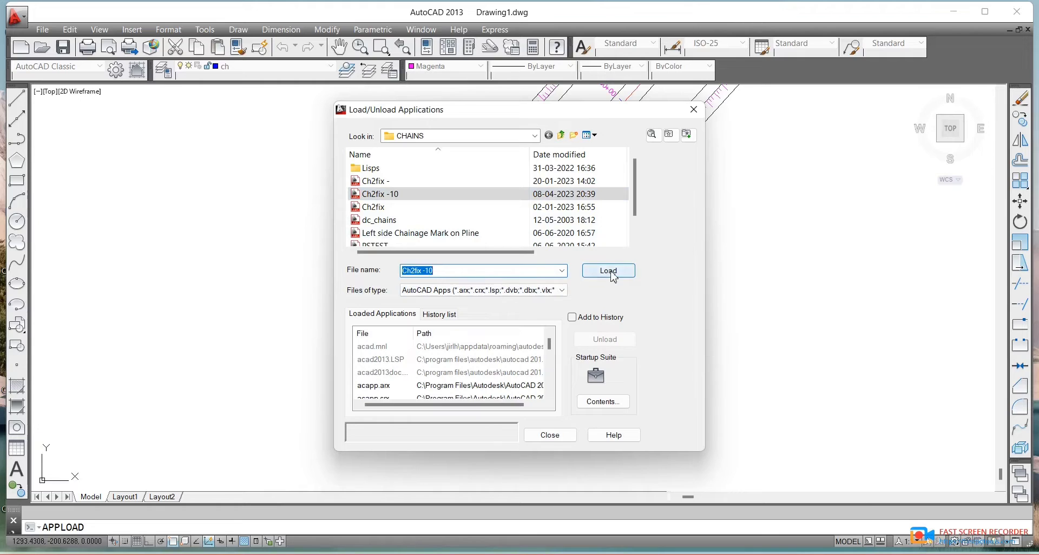
left_click(607, 271)
left_click(547, 436)
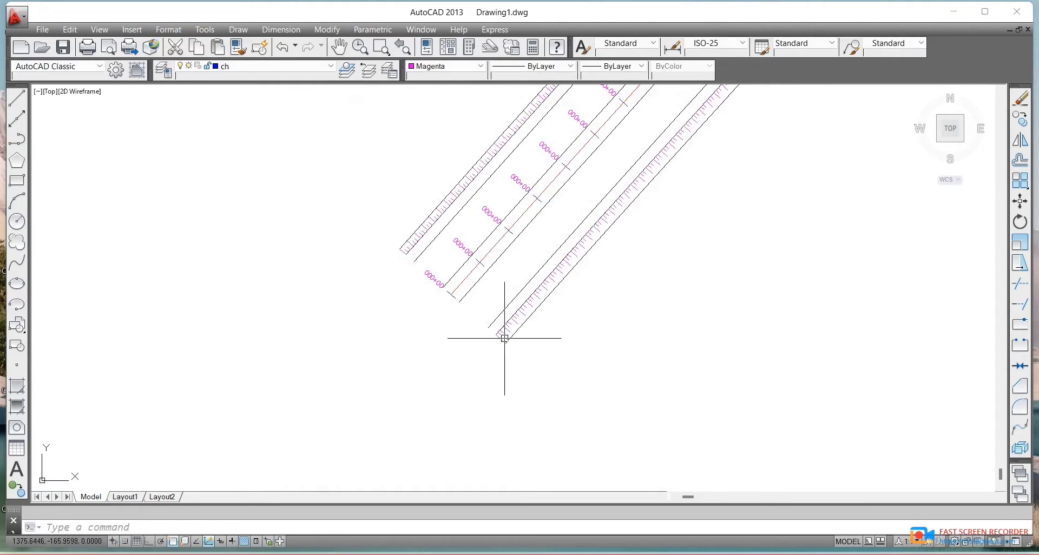
Select all chainage labels similar to the first one and renumber them with the loaded routine from start station 0 m
scroll(448, 268, "up", 4)
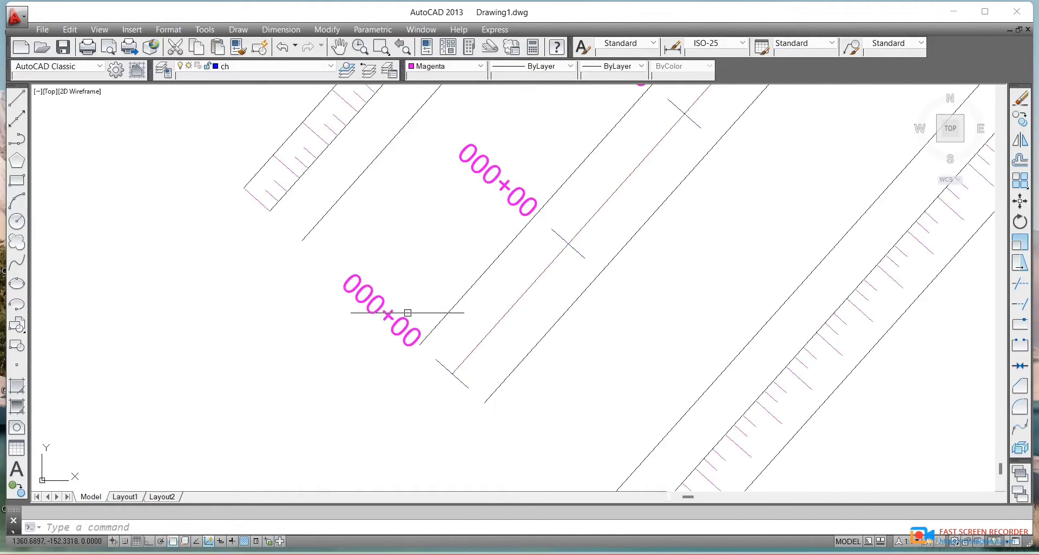
left_click(417, 317)
right_click(414, 277)
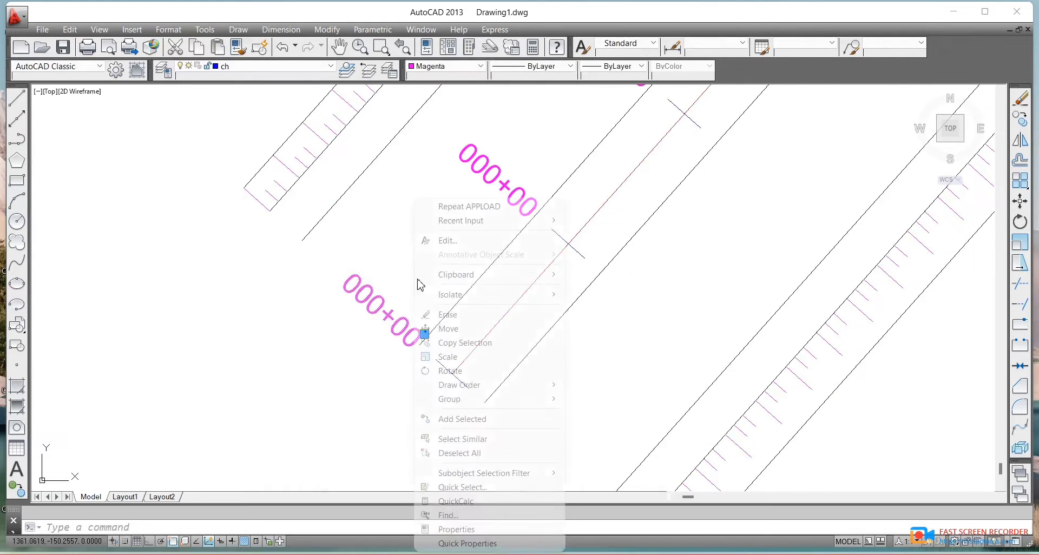
left_click(469, 440)
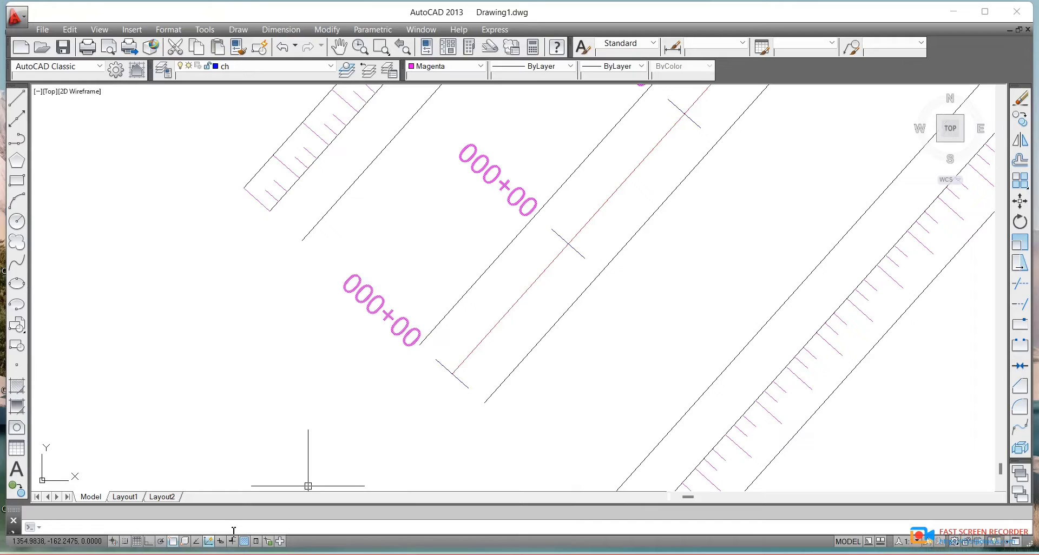
type("2")
key("Return")
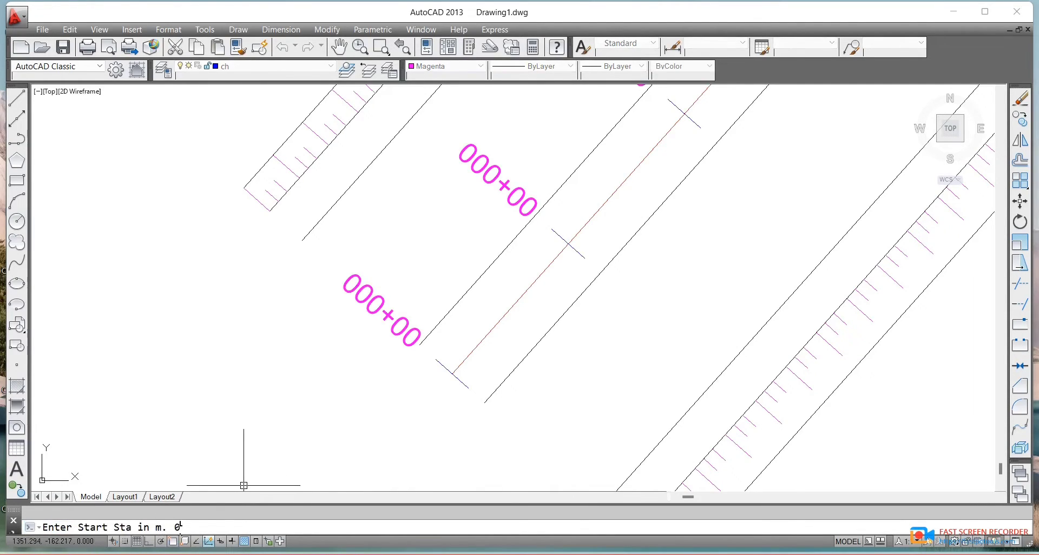
key("Return")
Examine the renumbered chainage labels at the start of the road, selecting several individually, and clear the selection
scroll(487, 325, "down", 5)
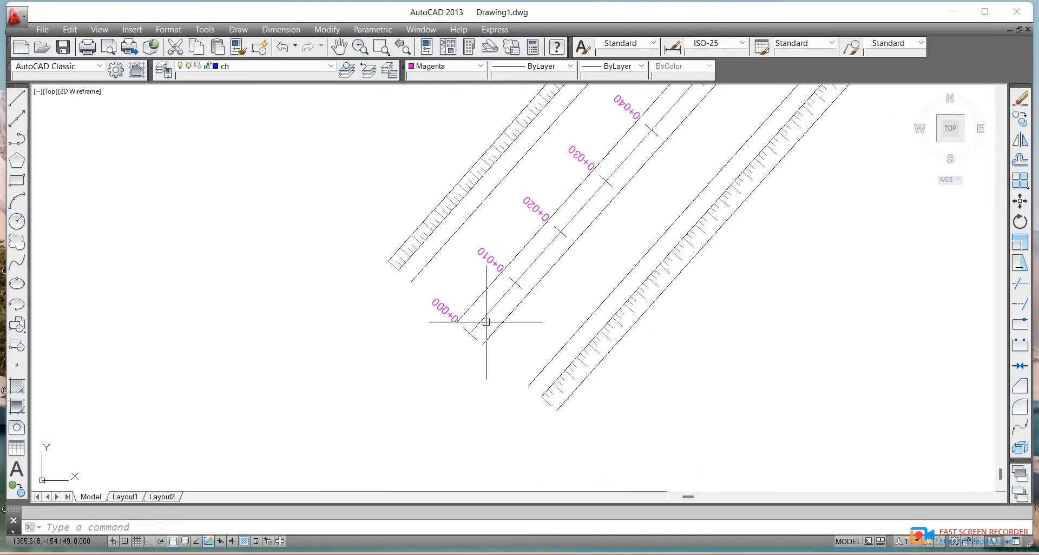
scroll(440, 304, "up", 5)
left_click(442, 311)
scroll(443, 311, "down", 3)
scroll(539, 236, "up", 4)
left_click(539, 236)
scroll(490, 361, "down", 3)
scroll(505, 274, "up", 3)
left_click(476, 320)
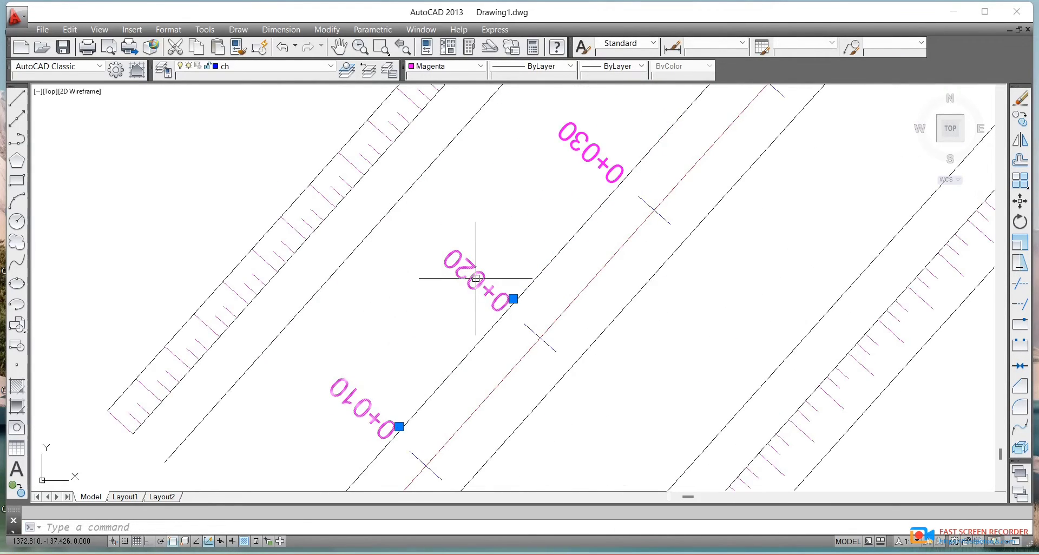
scroll(476, 301, "down", 3)
scroll(482, 269, "up", 2)
scroll(417, 320, "down", 8)
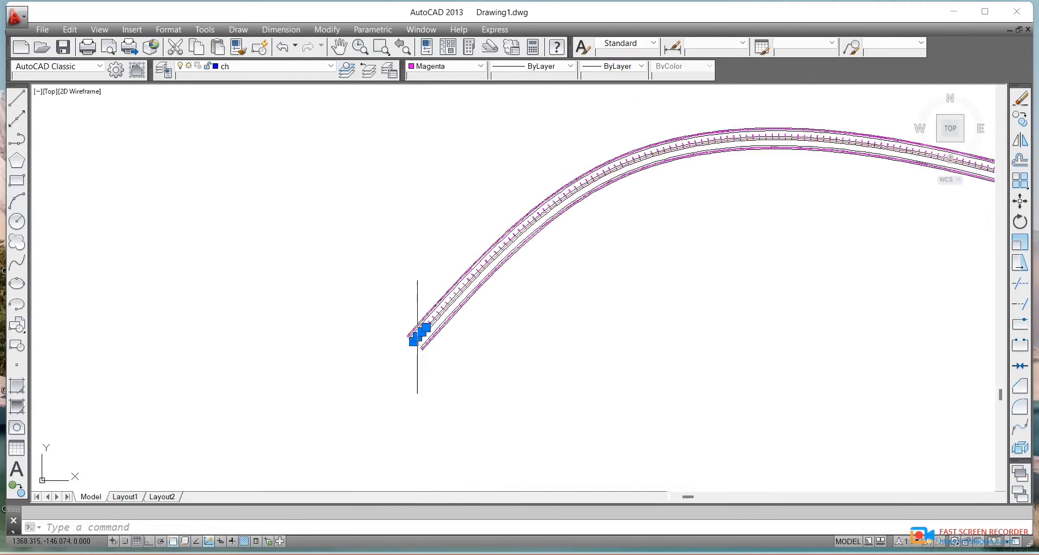
middle_click_drag(664, 308, 558, 320)
key("Escape")
Examine the chainage labels at the far end of the road, checking the numbering of the last ones
scroll(772, 274, "up", 6)
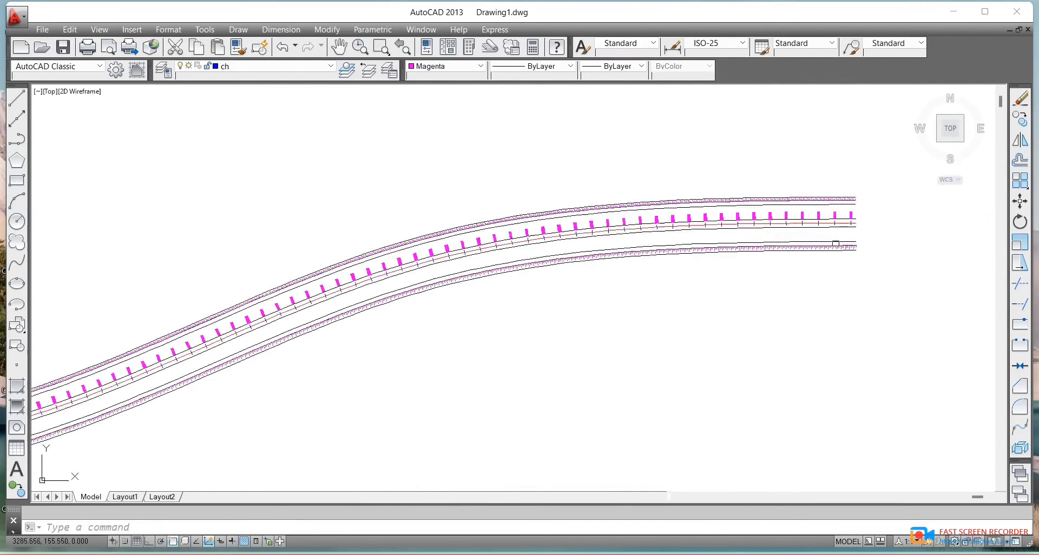
middle_click_drag(779, 214, 777, 291)
scroll(789, 239, "up", 4)
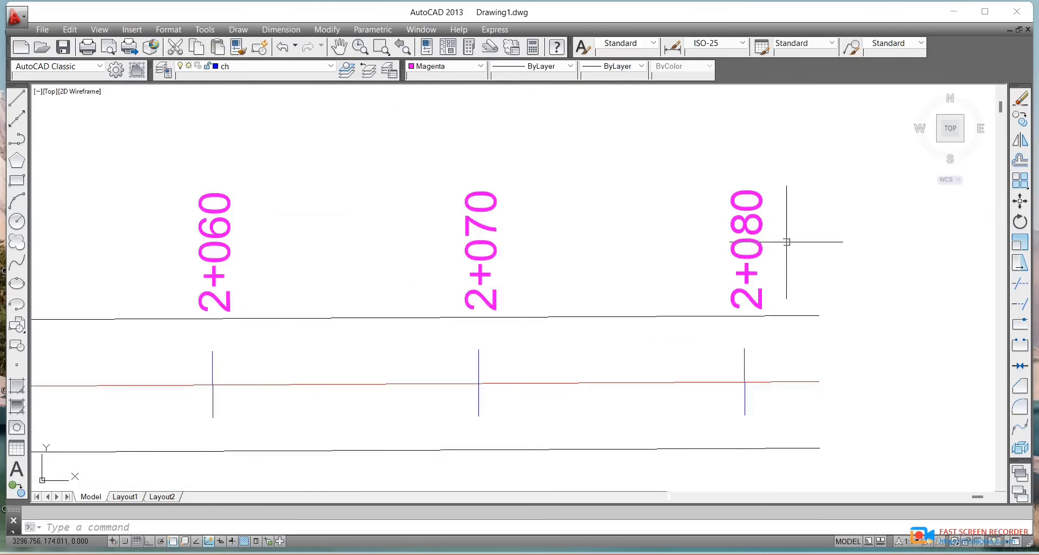
scroll(756, 257, "down", 4)
left_click(757, 257)
scroll(791, 226, "down", 12)
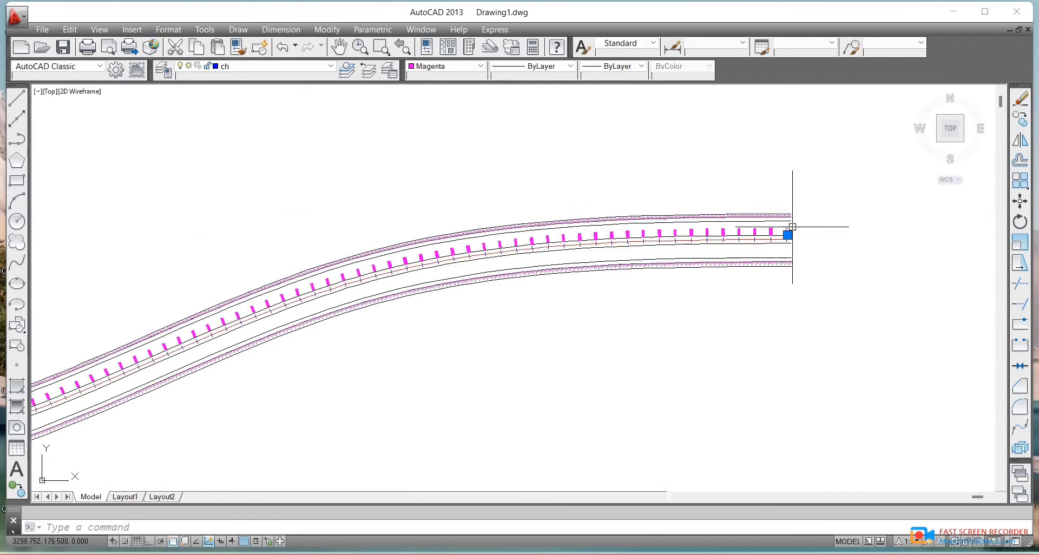
scroll(792, 227, "up", 4)
key("Escape")
scroll(780, 235, "up", 8)
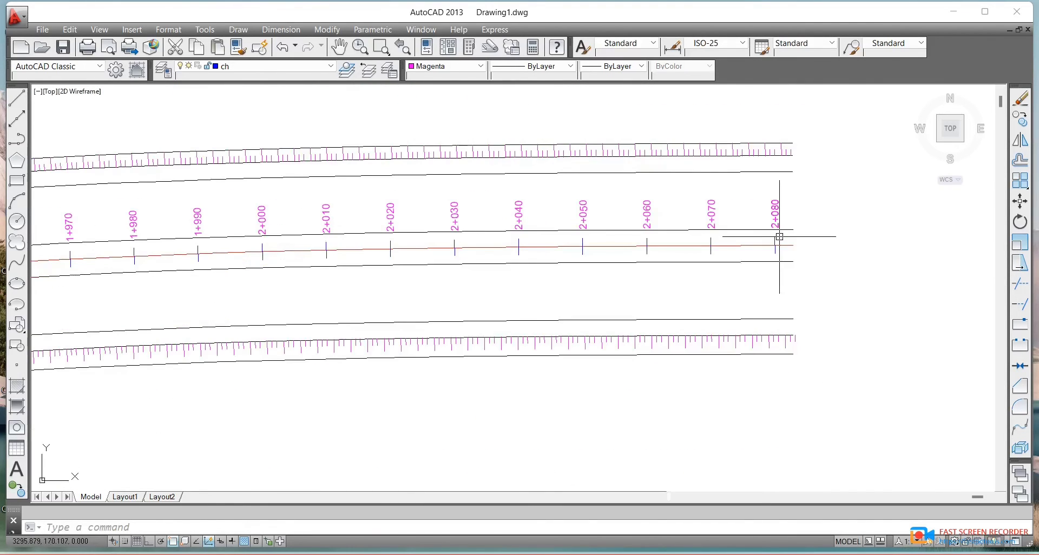